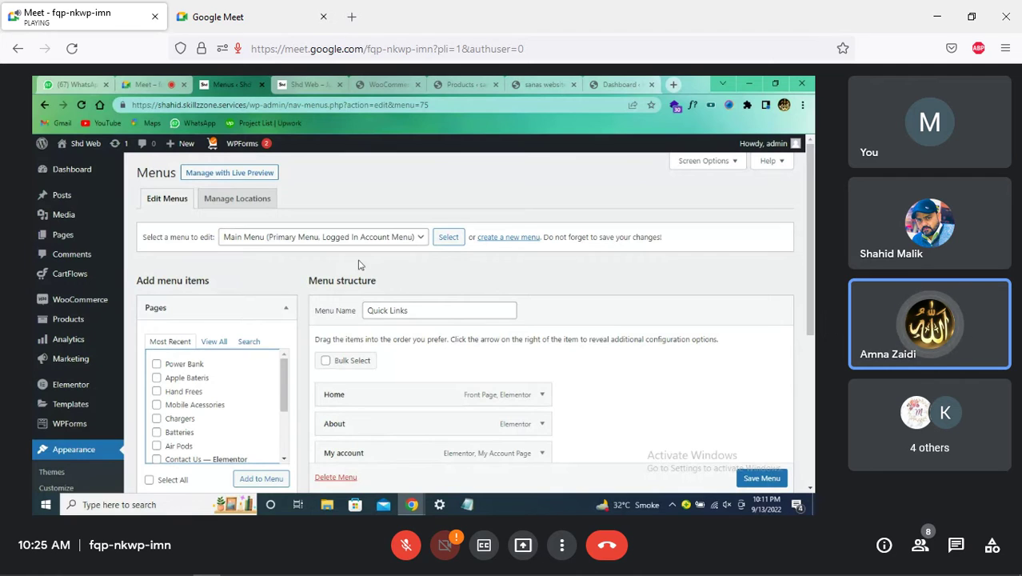
Step: Load the Main Menu (Primary Menu, Logged In Account Menu) for editing
left_click(419, 240)
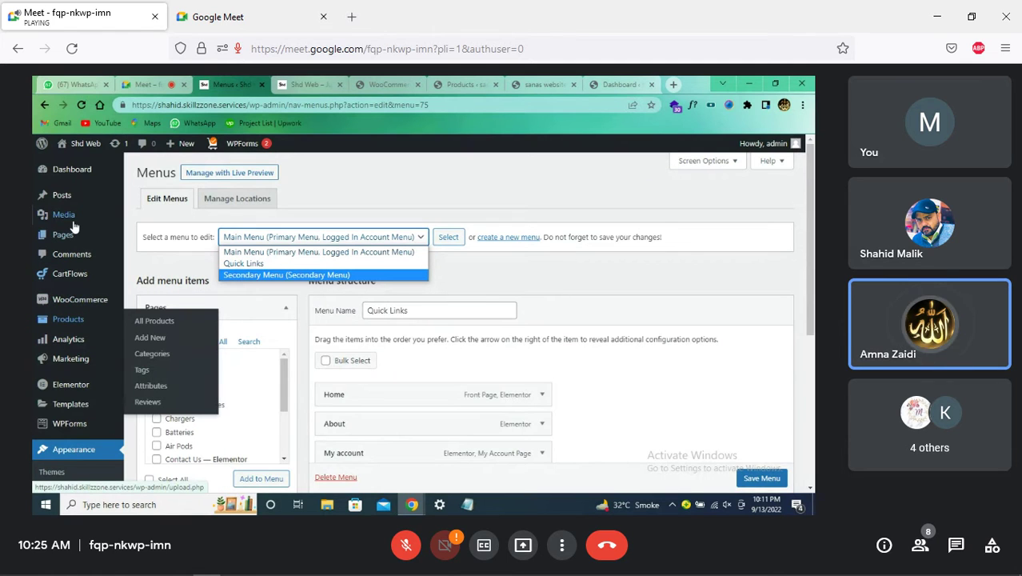
mouse_move(86, 170)
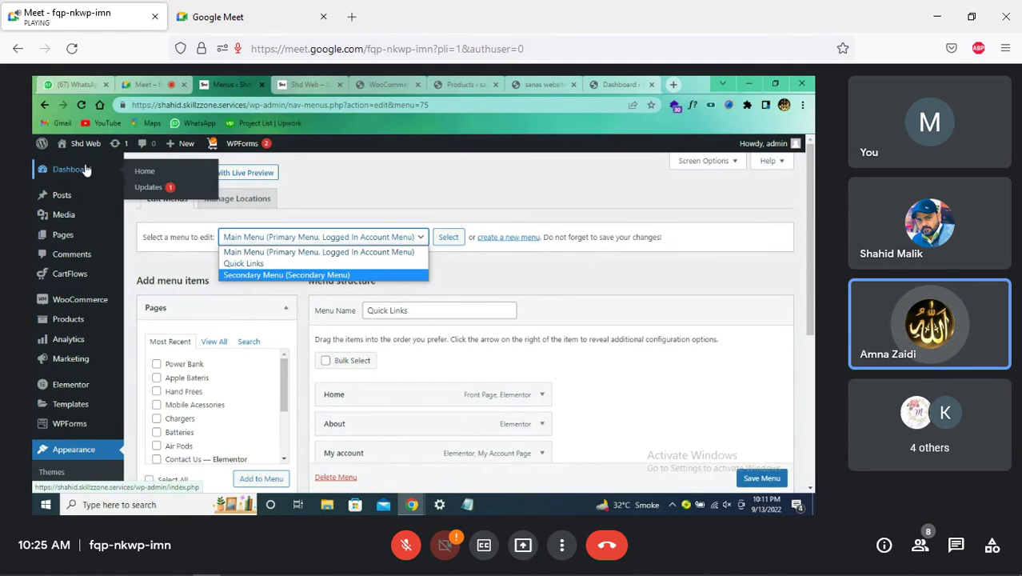
scroll(83, 432, "down", 1)
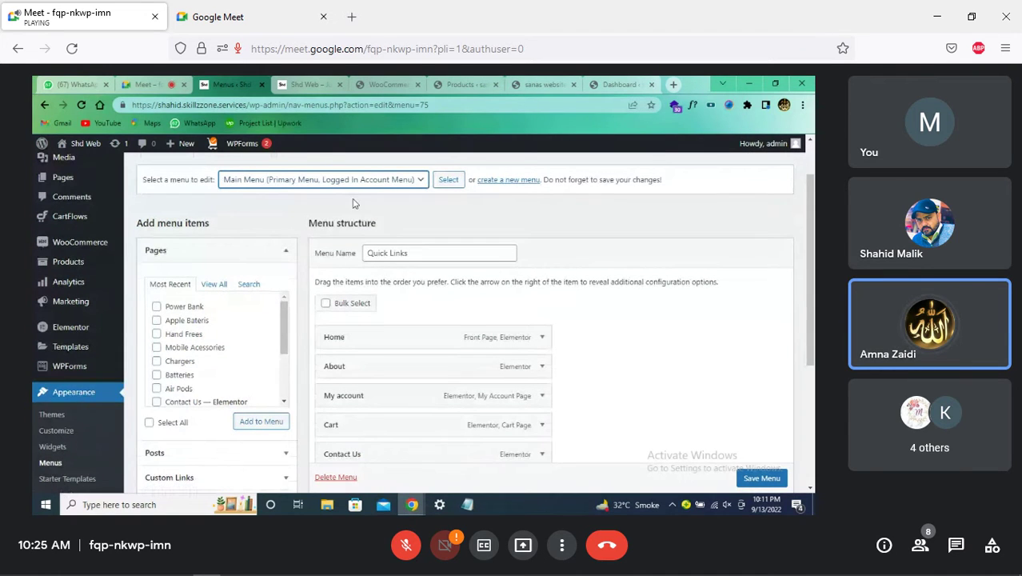
left_click(421, 180)
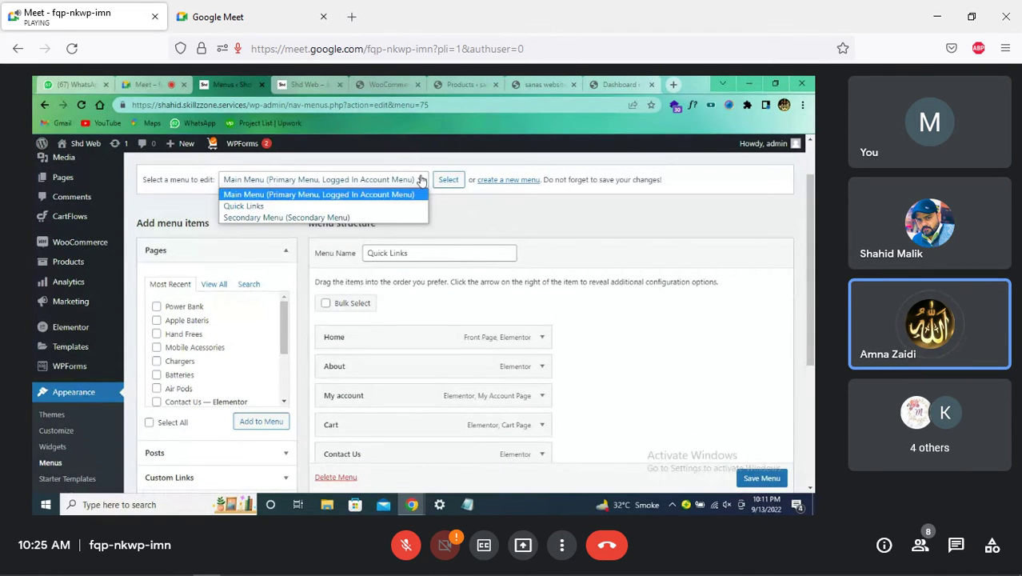
left_click(286, 254)
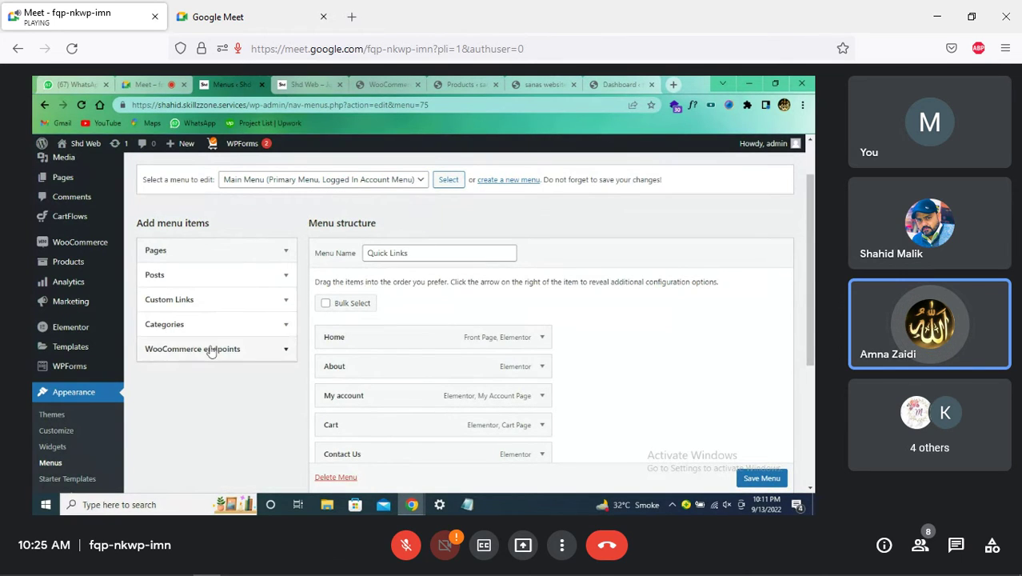
scroll(228, 317, "up", 1)
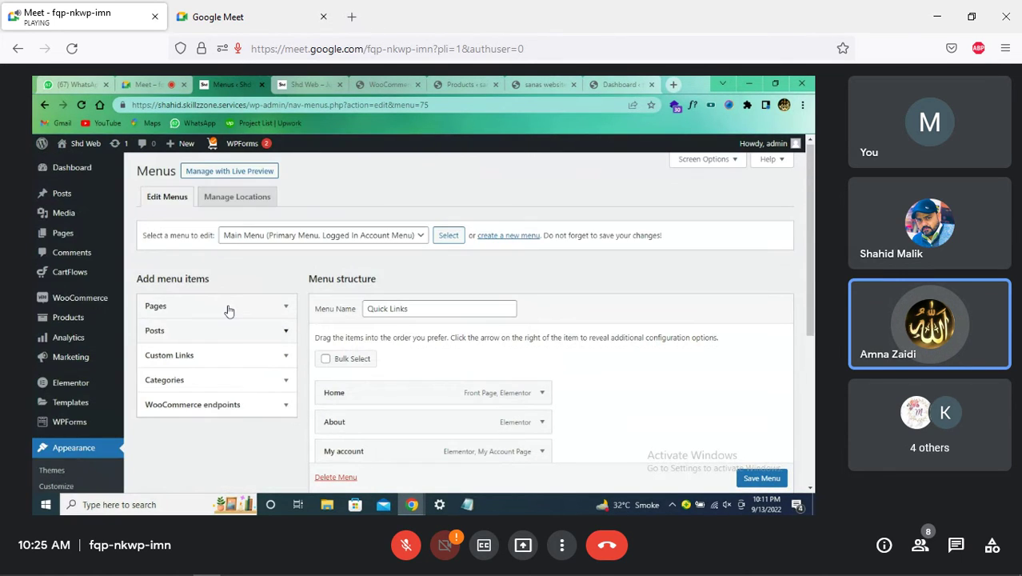
left_click(289, 308)
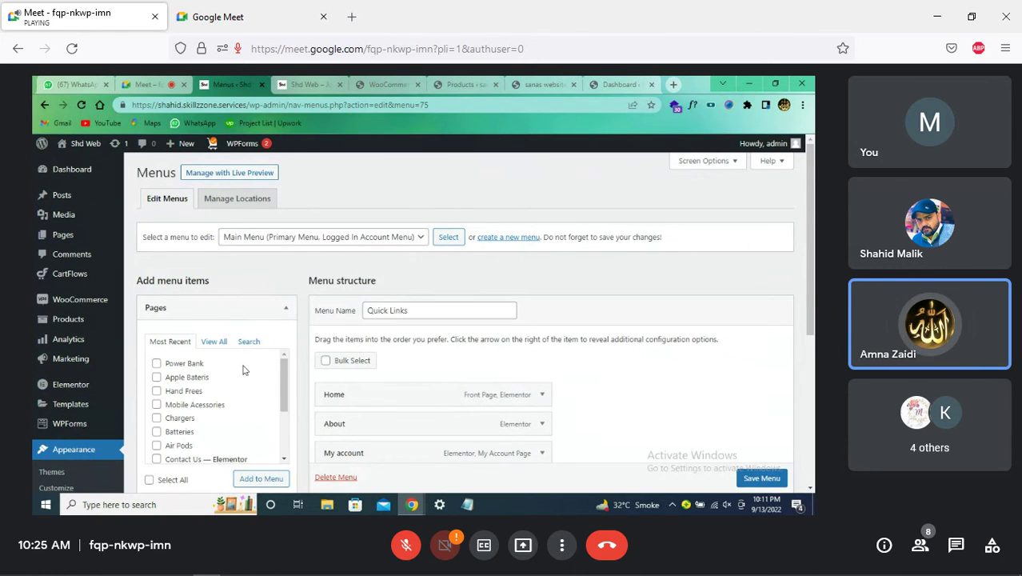
scroll(426, 201, "down", 1)
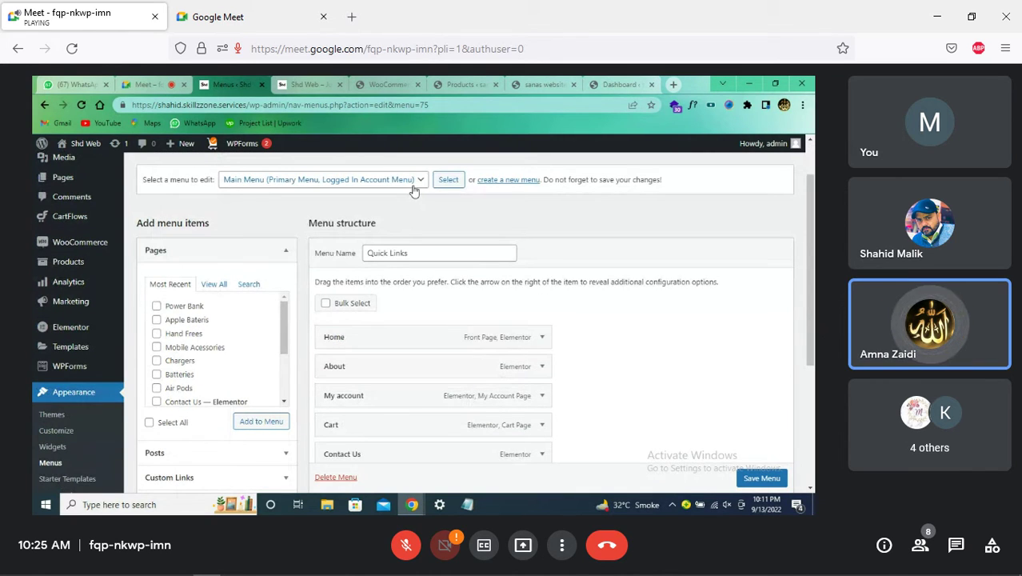
left_click(449, 181)
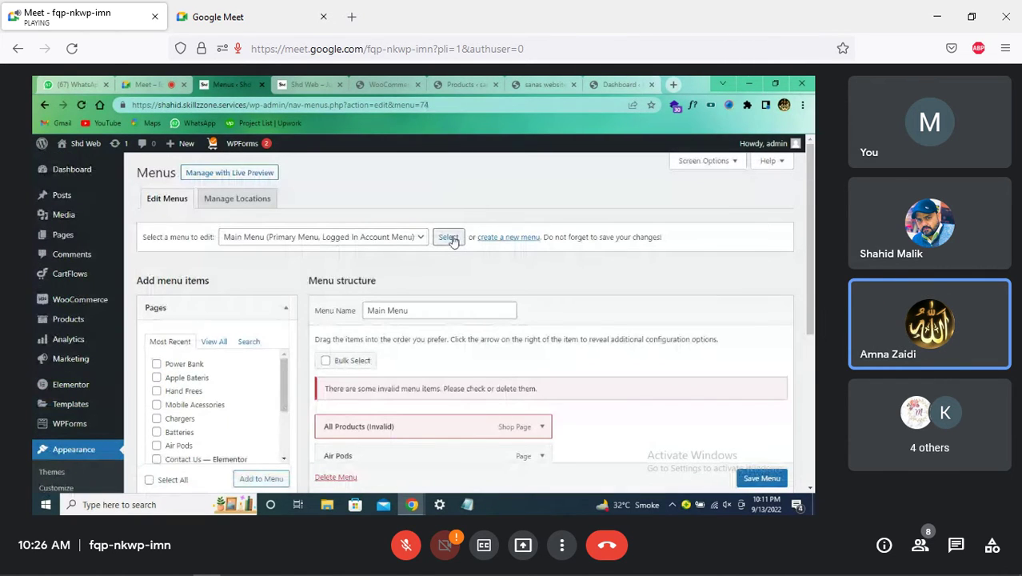
Step: Review the items and display settings of the Main Menu
scroll(452, 265, "down", 2)
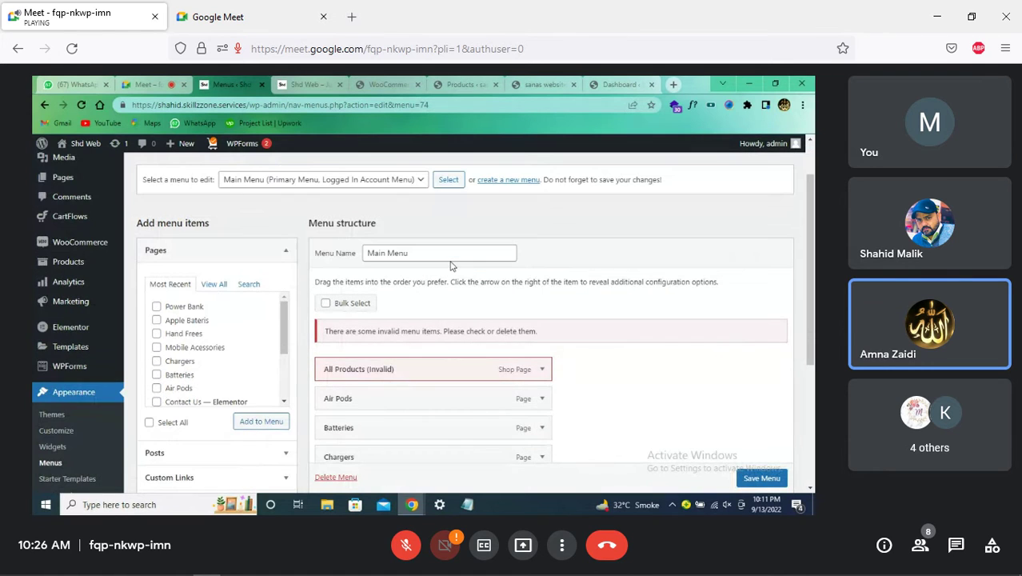
scroll(512, 263, "down", 4)
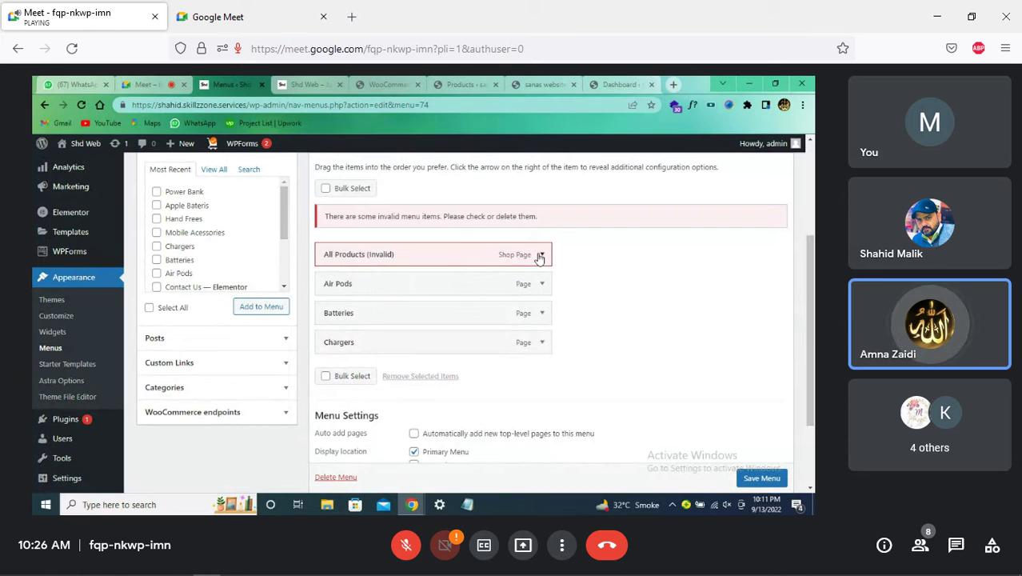
scroll(390, 288, "up", 1)
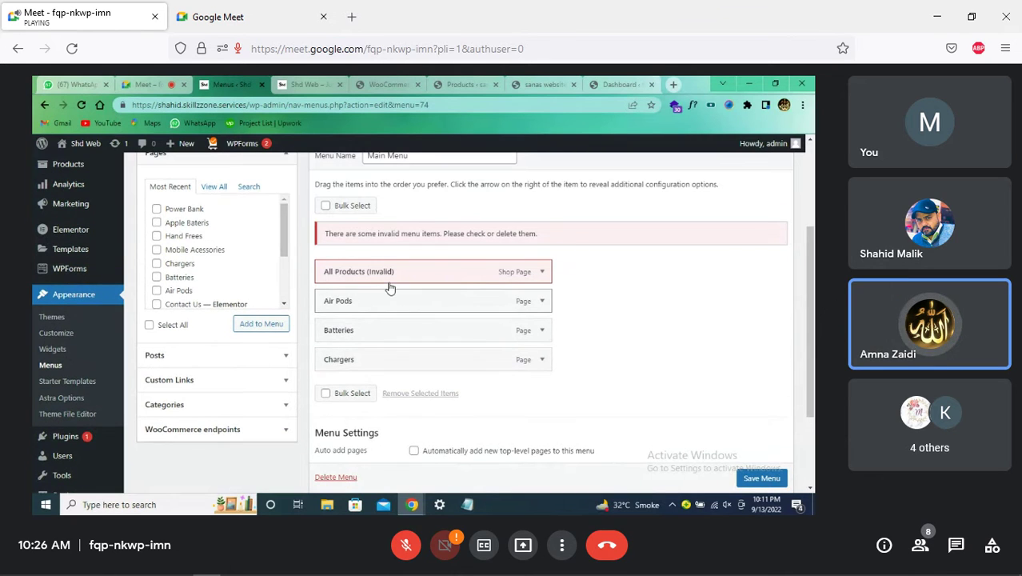
scroll(390, 288, "up", 3)
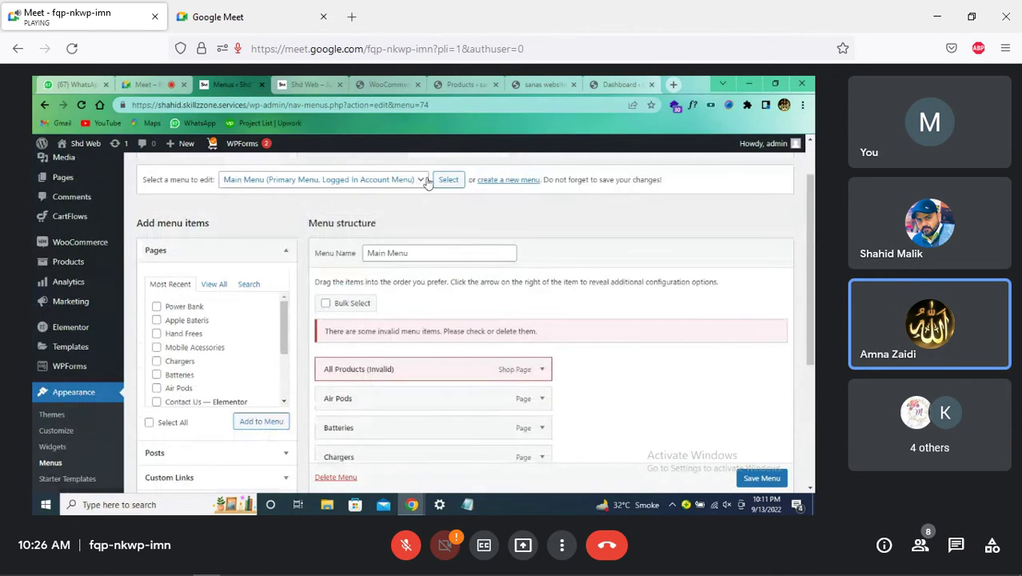
Step: Choose Secondary Menu as the menu to edit, and open a blank form for creating a new menu instead
left_click(419, 180)
left_click(419, 180)
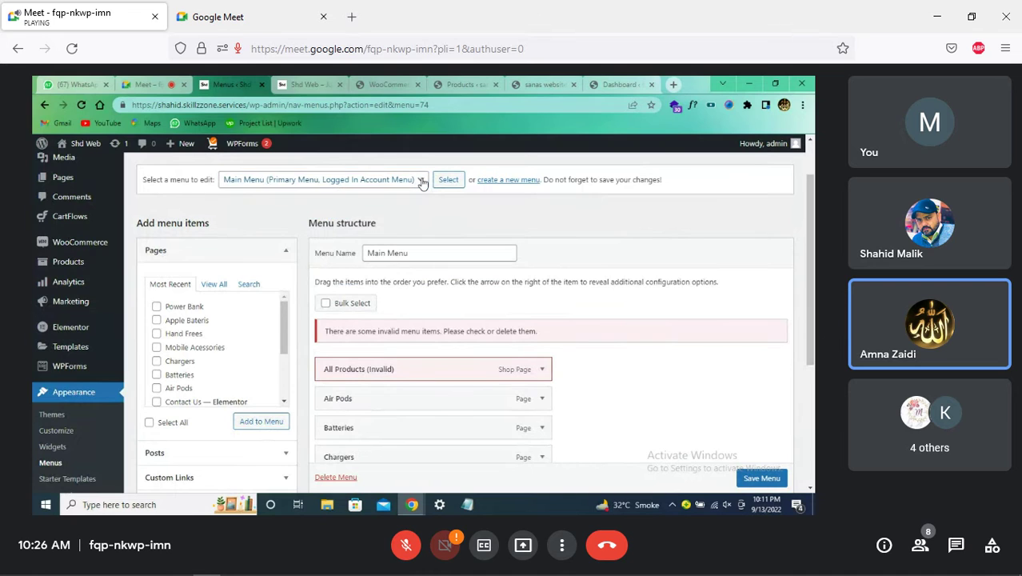
left_click(419, 180)
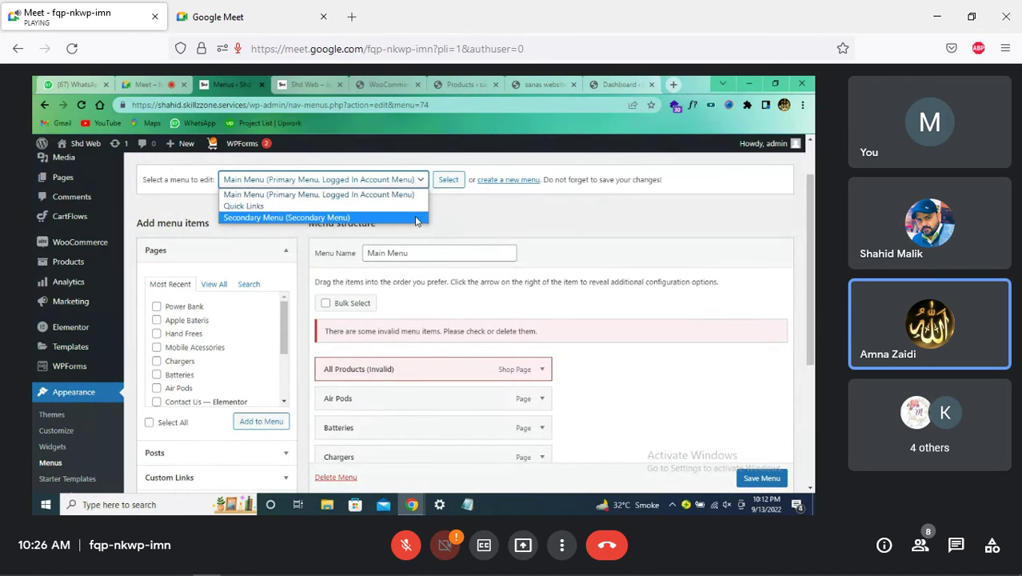
left_click(416, 217)
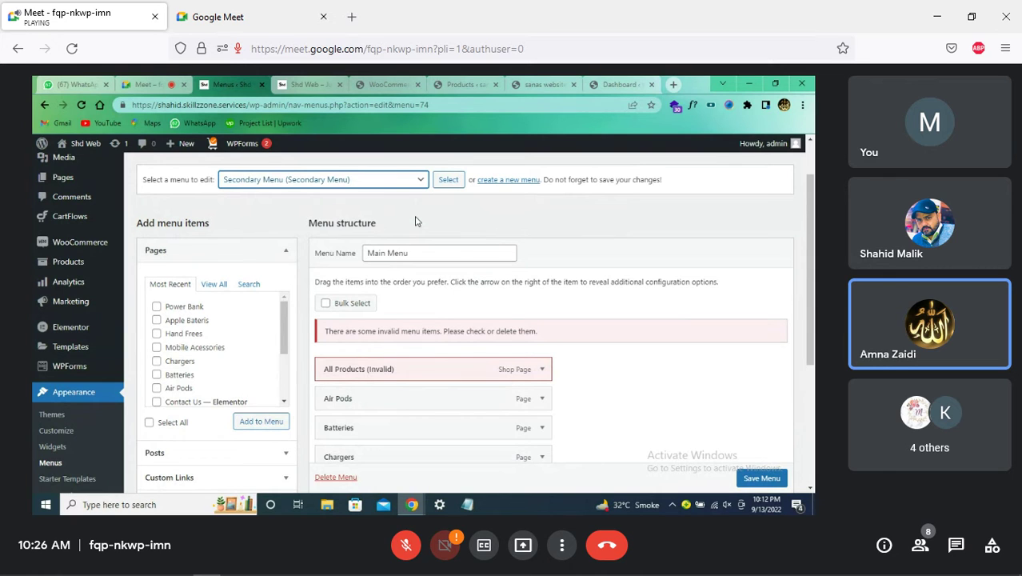
scroll(415, 308, "down", 1)
scroll(415, 308, "down", 1)
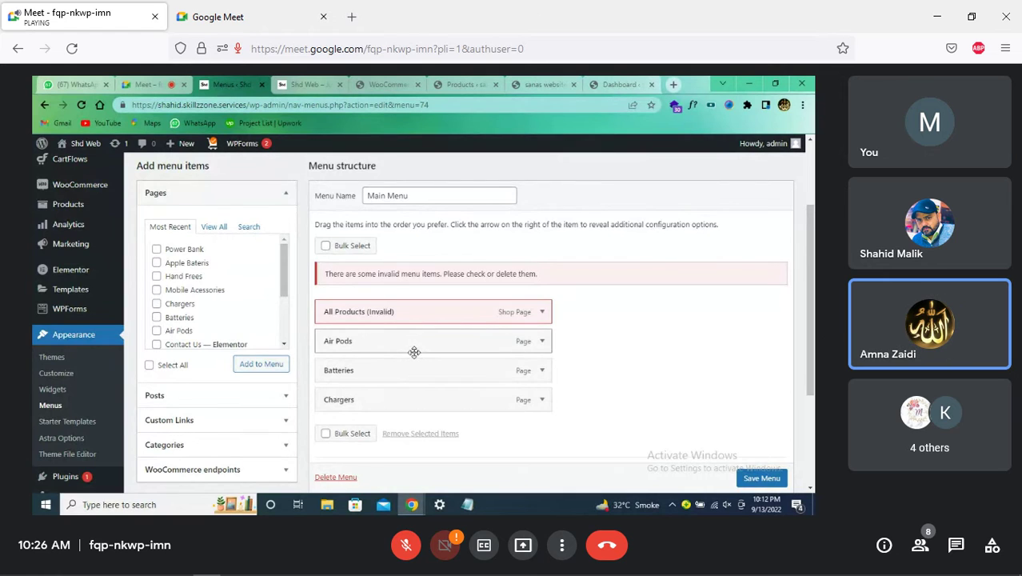
scroll(414, 352, "up", 2)
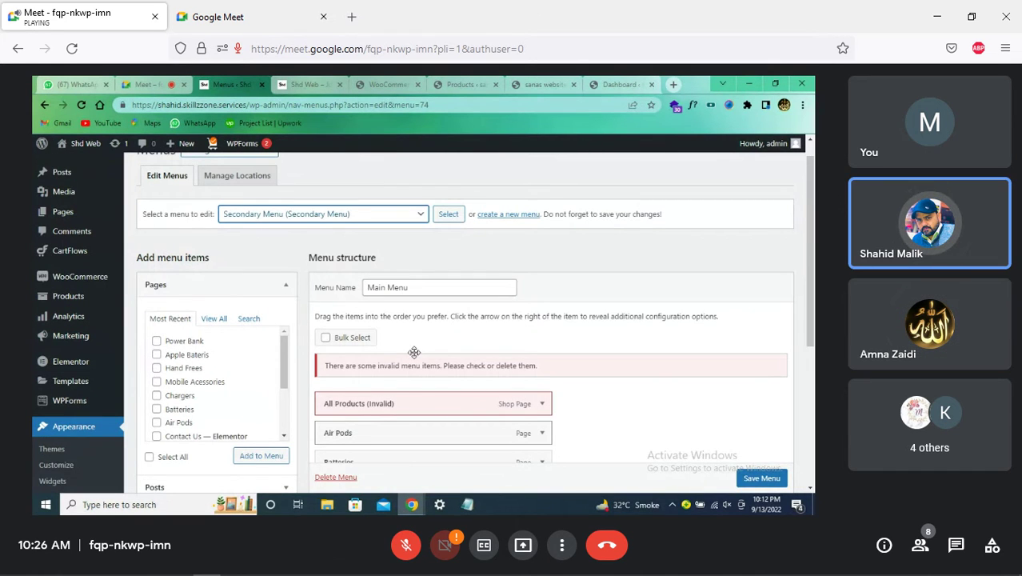
scroll(414, 352, "up", 1)
left_click(419, 237)
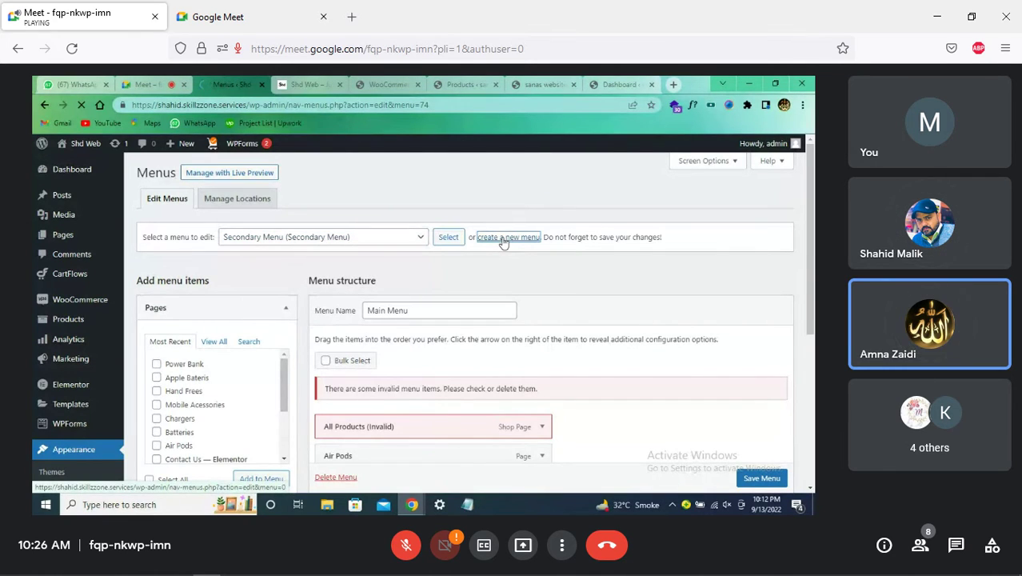
left_click(503, 239)
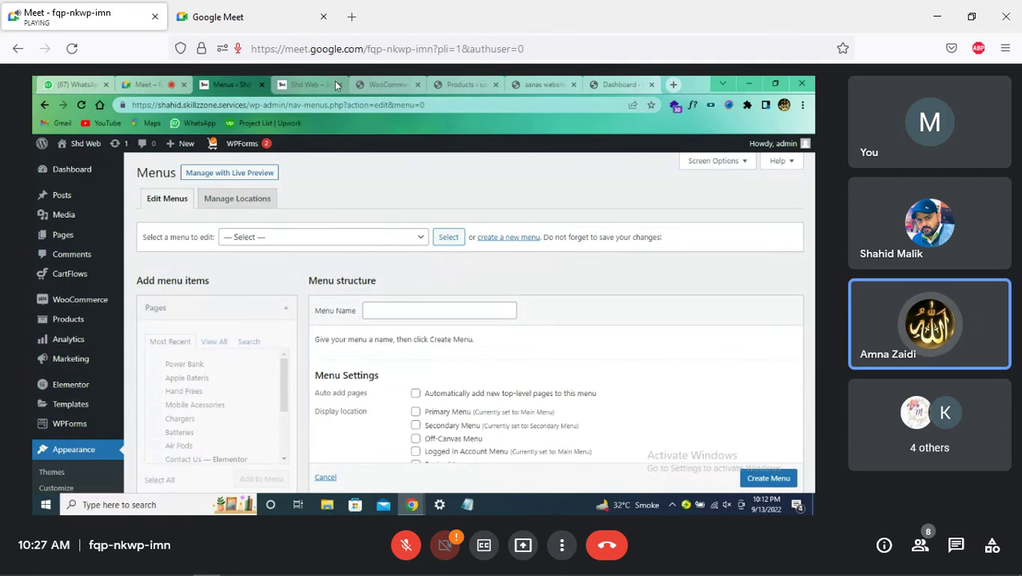
Step: Switch to the admin area of the other WordPress store and open its Menus page
left_click(396, 88)
left_click(468, 83)
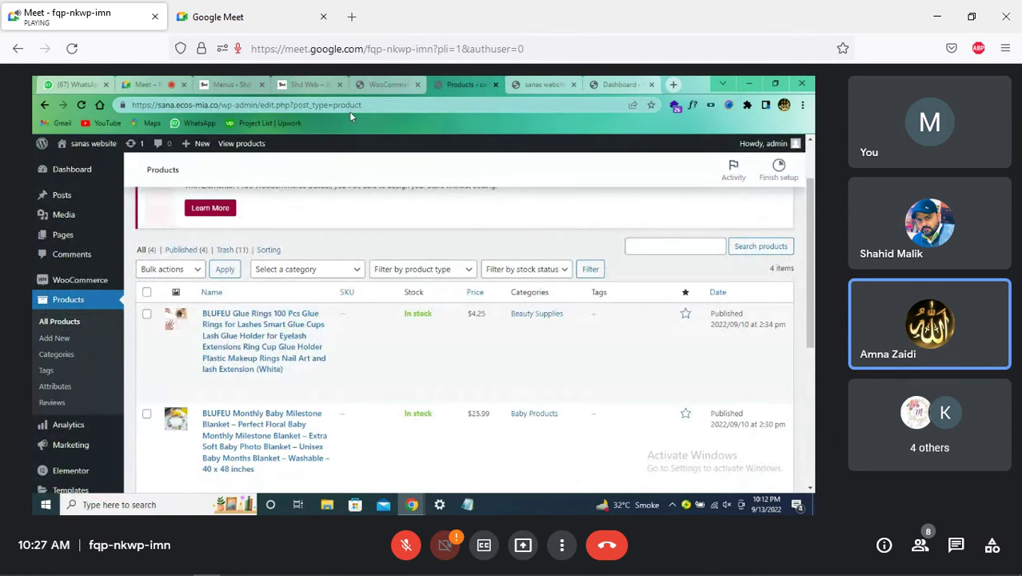
mouse_move(84, 145)
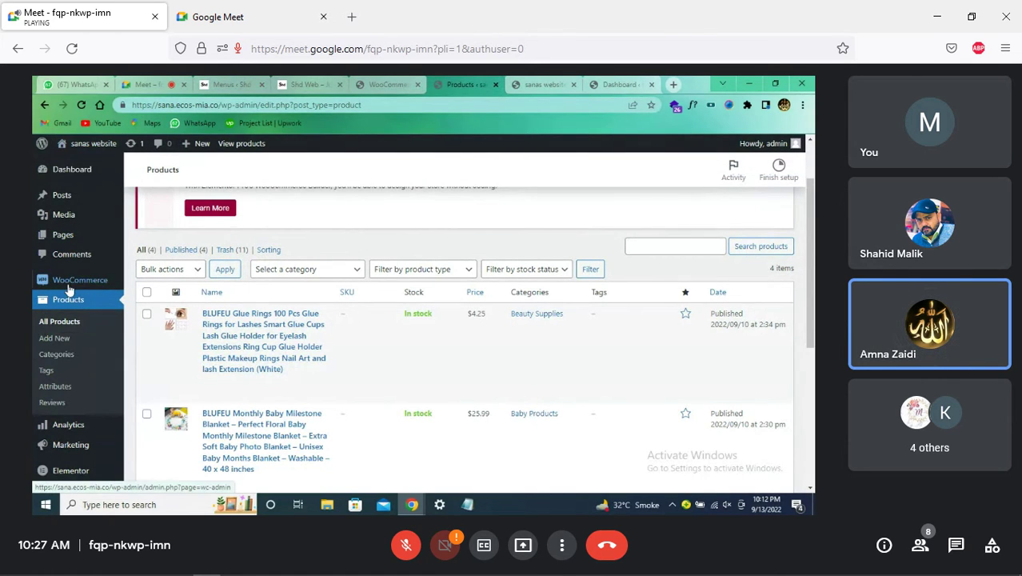
scroll(69, 290, "down", 4)
mouse_move(71, 387)
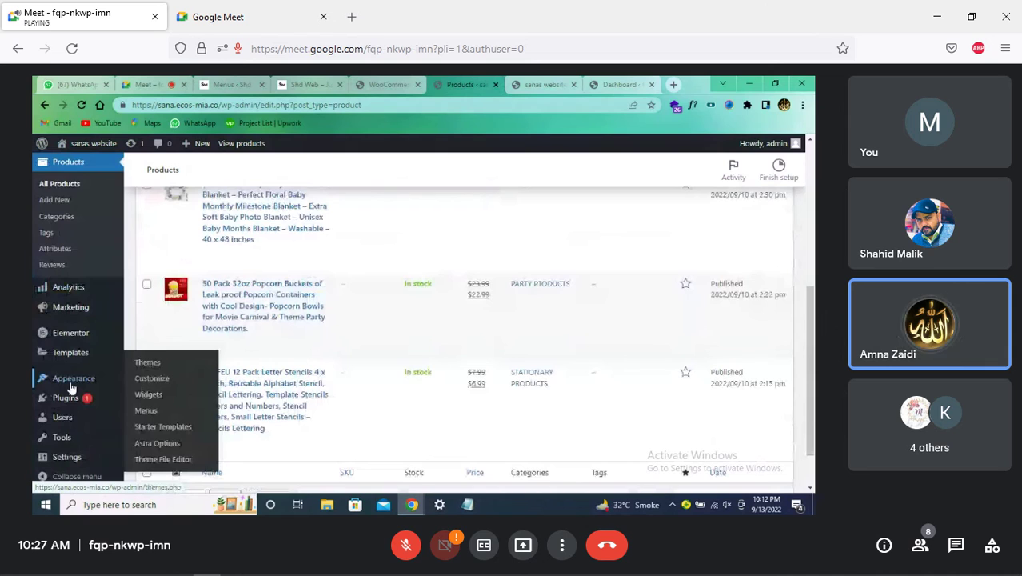
mouse_move(71, 420)
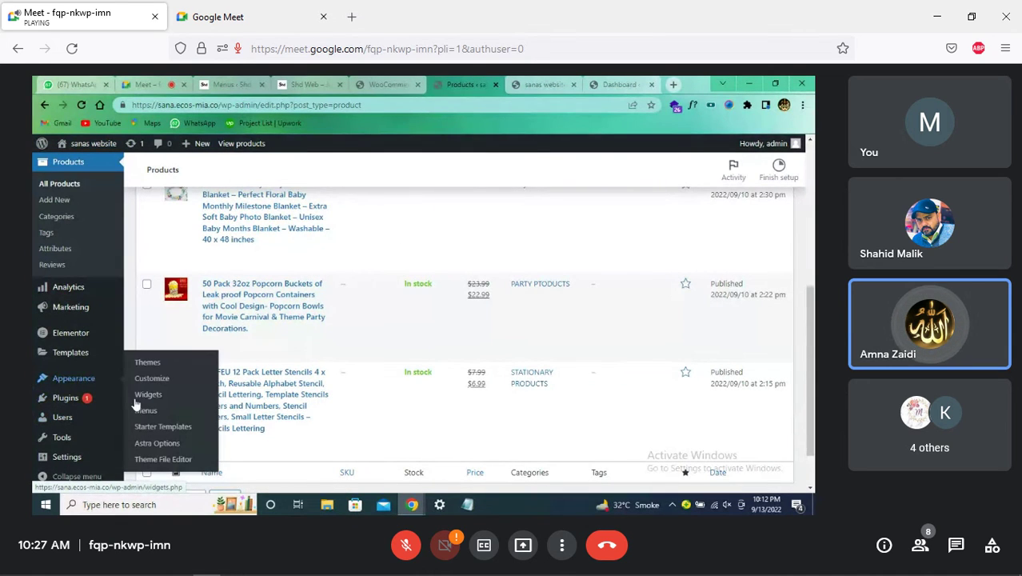
left_click(146, 411)
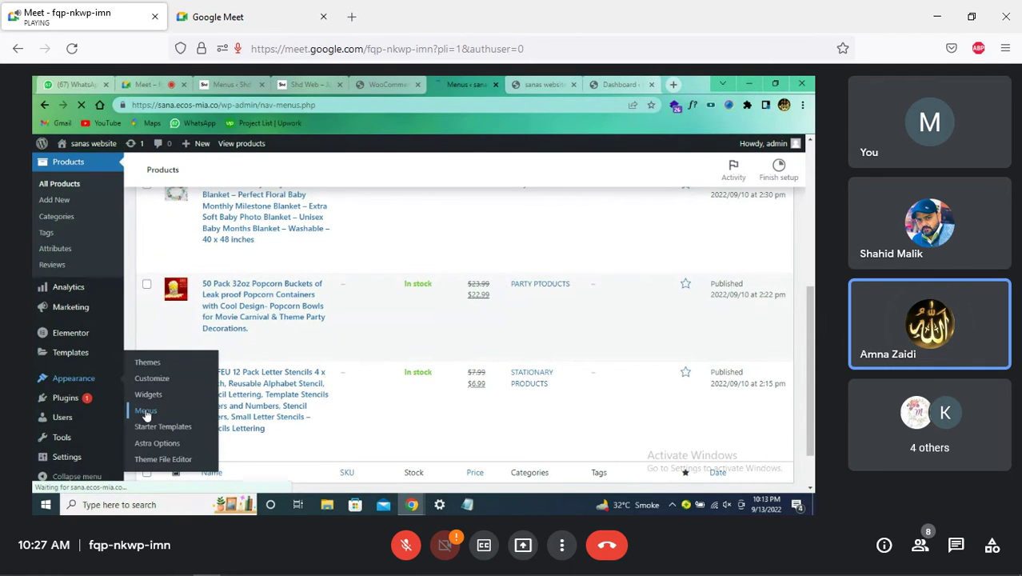
Step: Load the reference store's Main Menu (Primary Menu, Off-Canvas Menu) into the menu editor
left_click(392, 240)
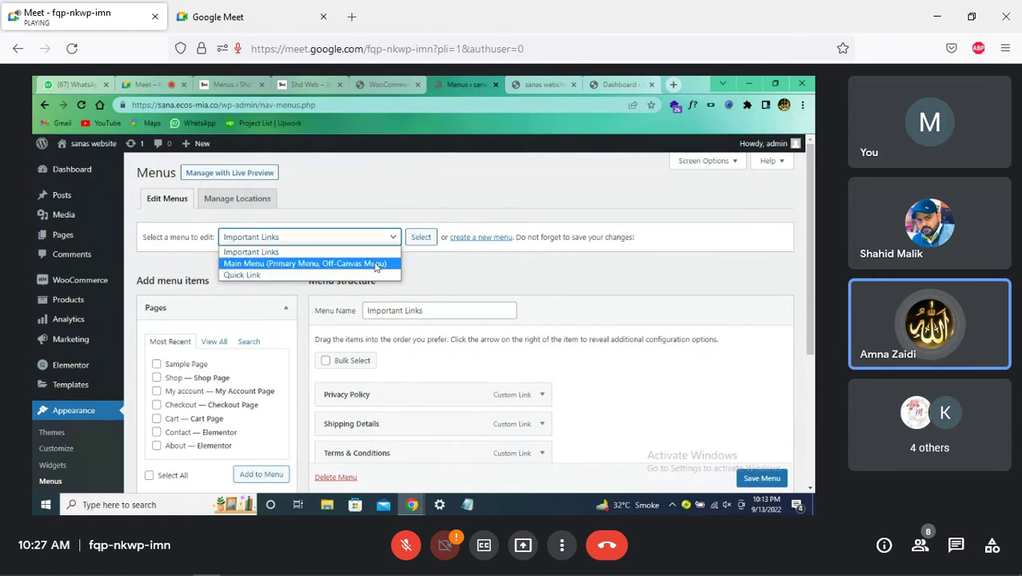
left_click(376, 264)
left_click(418, 237)
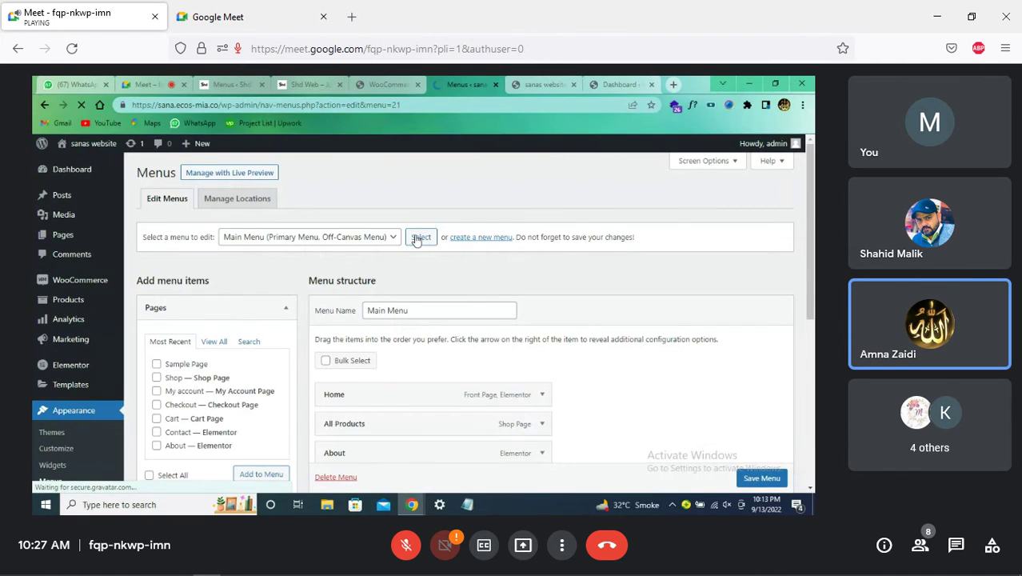
Step: Examine the reference menu's display locations and how the sub-items are nested under Account
scroll(433, 311, "down", 2)
scroll(432, 336, "down", 3)
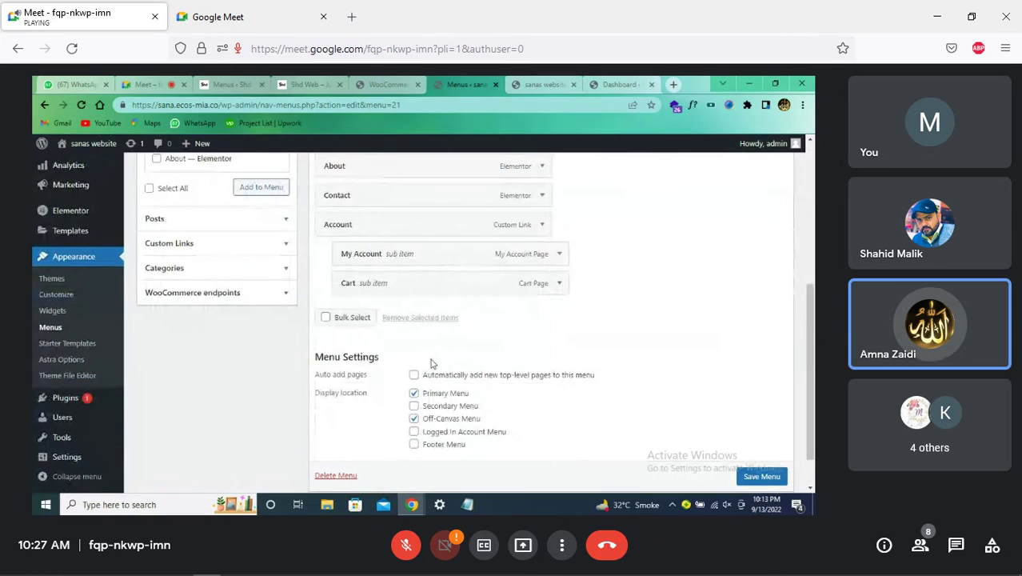
scroll(431, 362, "up", 2)
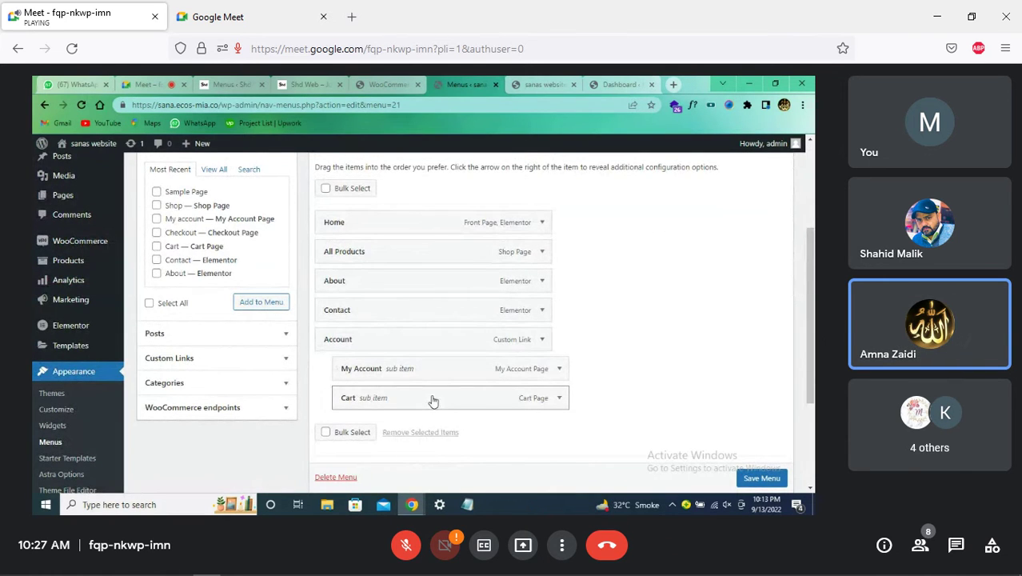
left_click_drag(434, 362, 404, 361)
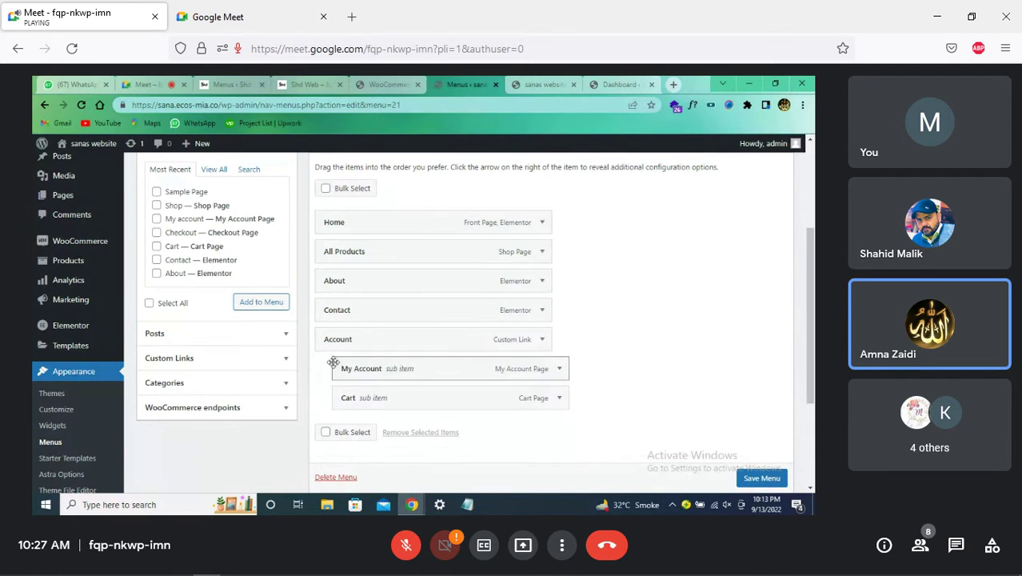
left_click_drag(333, 362, 409, 360)
left_click_drag(473, 363, 426, 404)
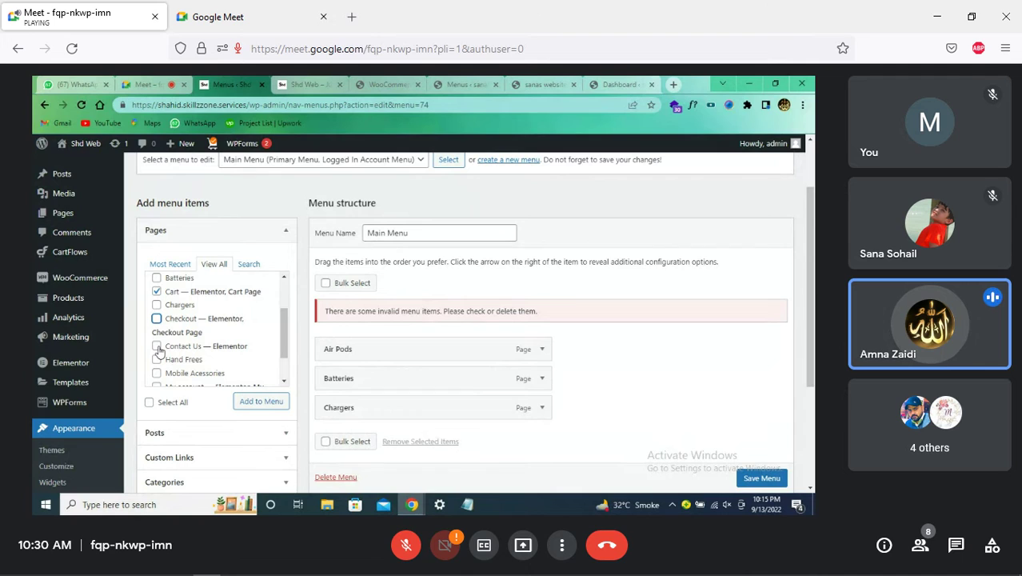
Step: Check the Contact Us, Hand Frees, Mobile Acessories and Power Bank pages and add the checked pages to the Main Menu
left_click(157, 346)
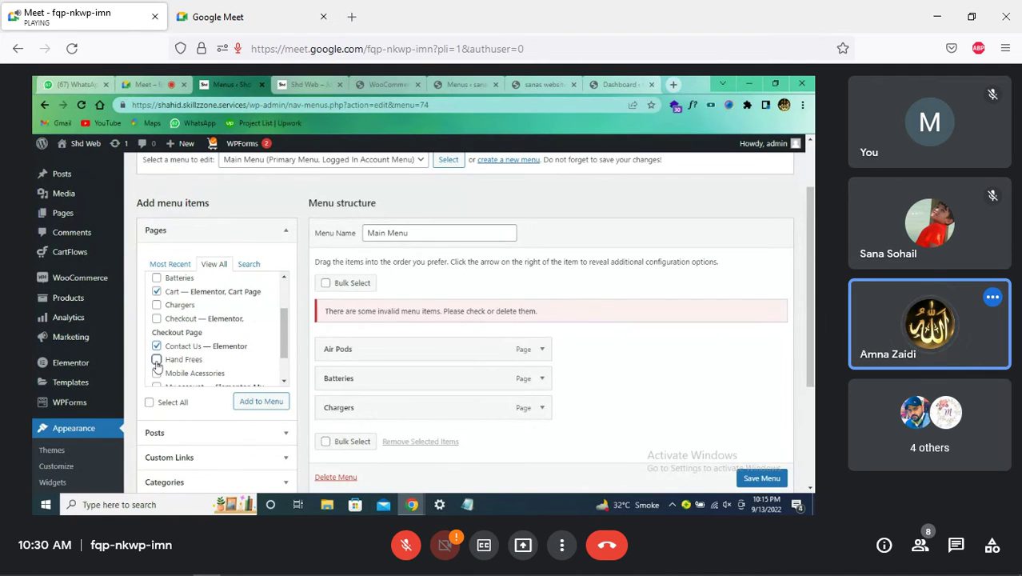
left_click(157, 360)
scroll(157, 362, "down", 1)
left_click(156, 333)
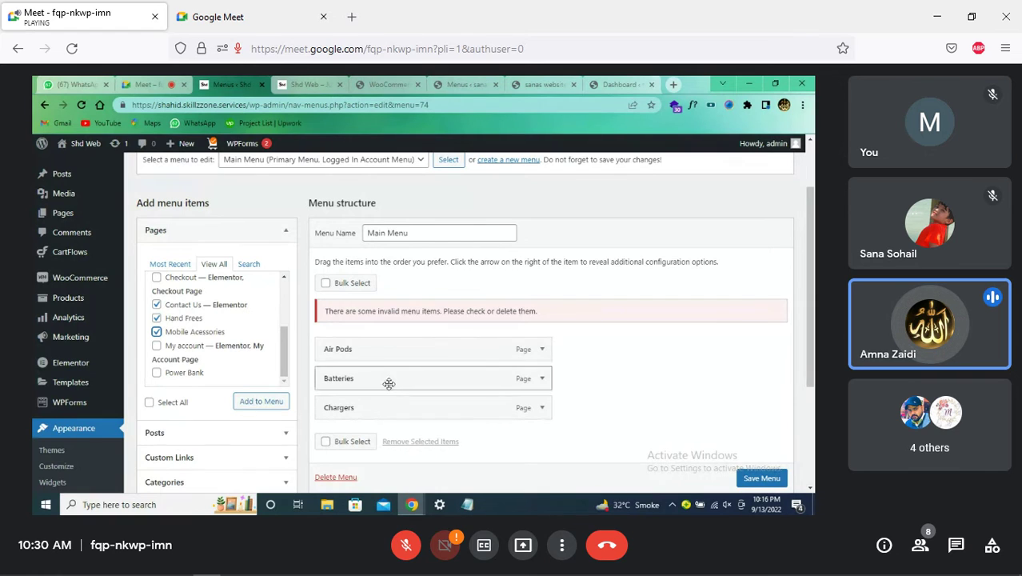
left_click(183, 383)
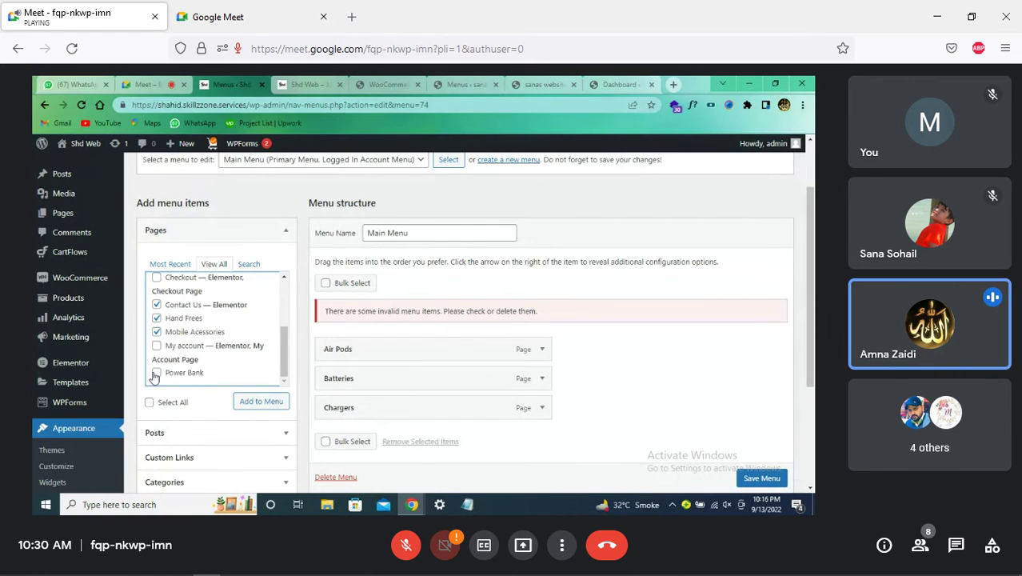
left_click(155, 376)
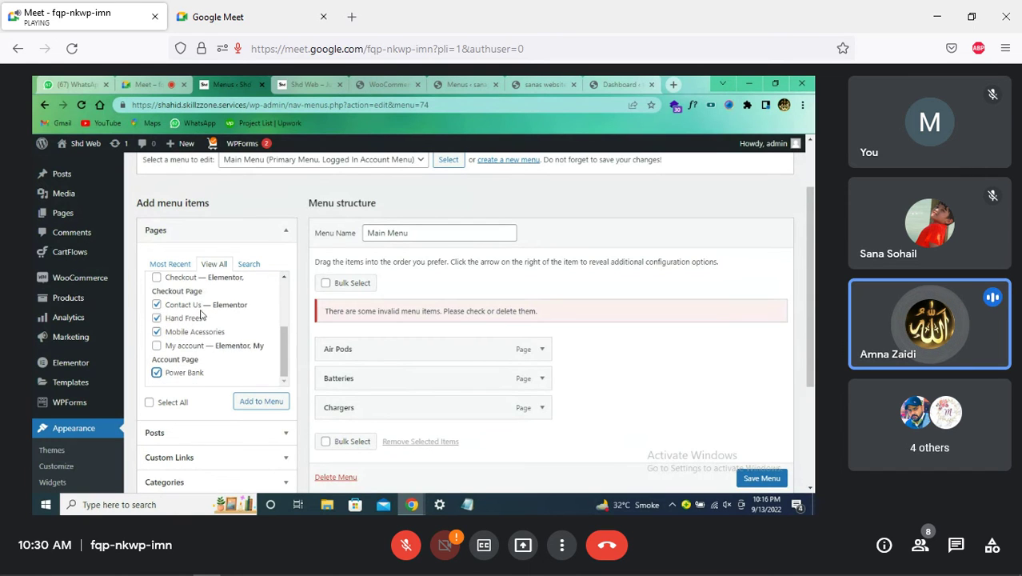
left_click(269, 407)
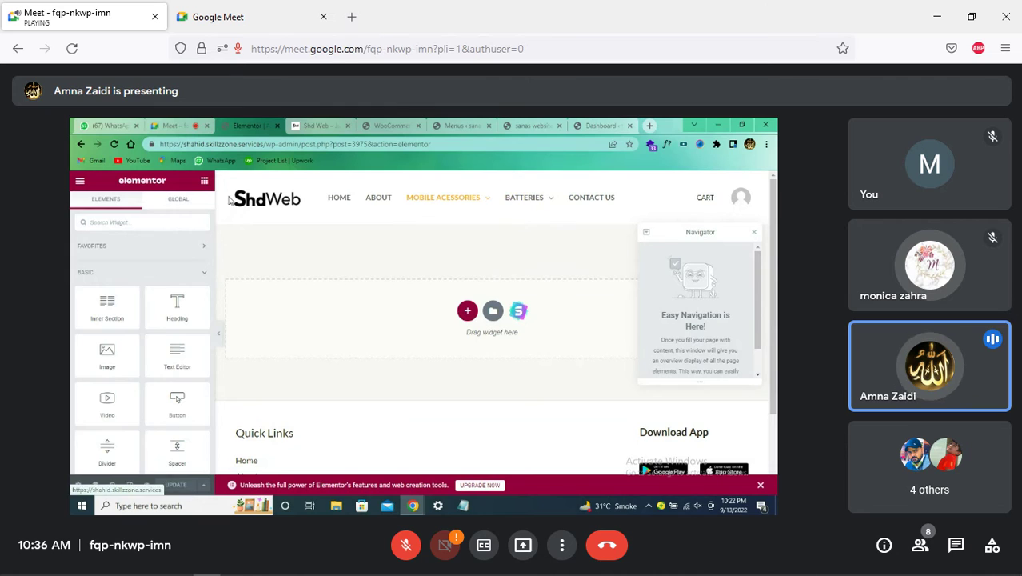
Step: Switch to the live Shd Web homepage and check the Mobile Acessories submenu in its header
mouse_move(427, 211)
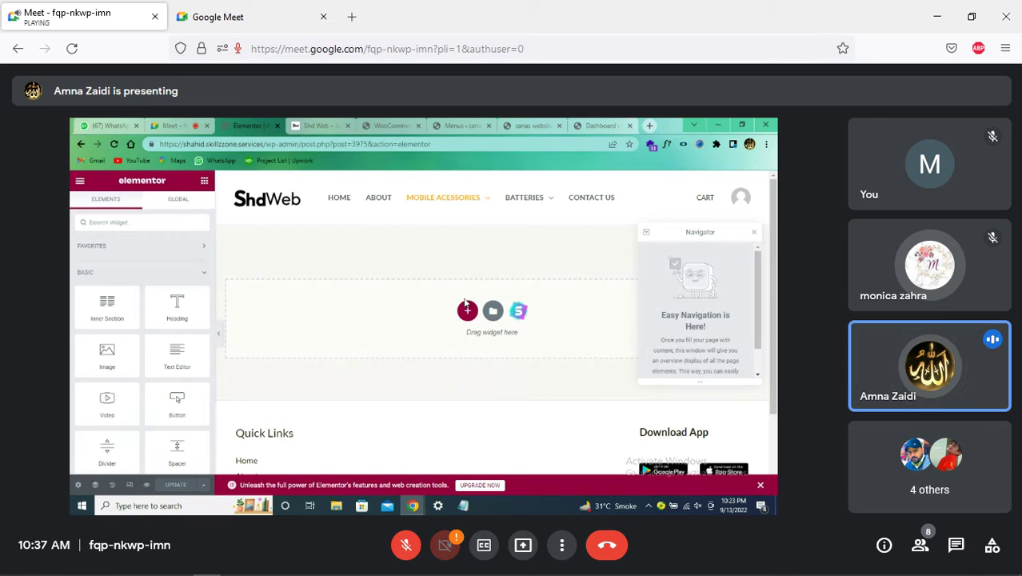
left_click(315, 126)
mouse_move(287, 215)
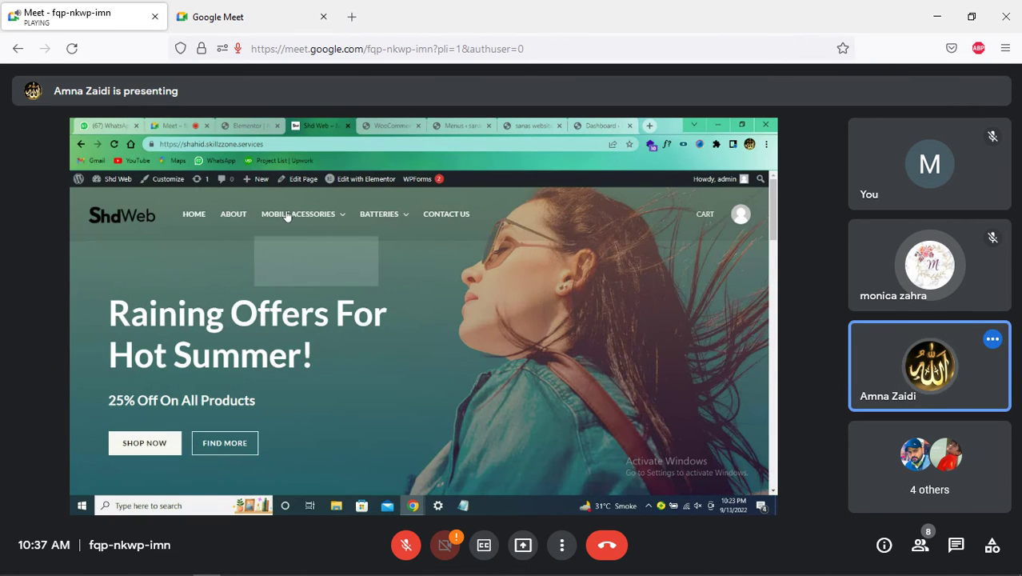